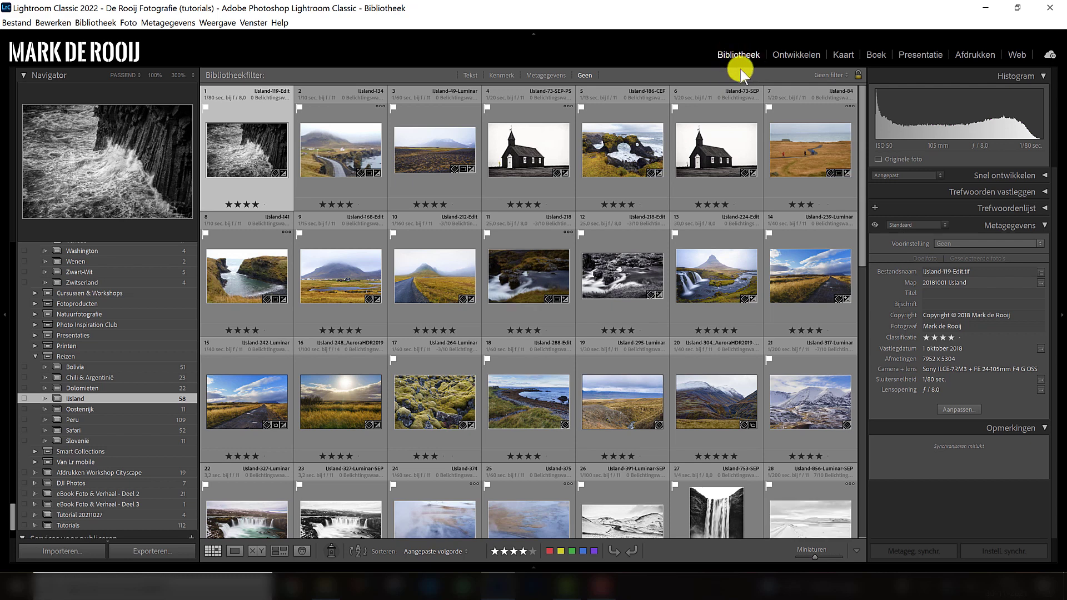
# Start importing from the SDXC (F:) card, dismiss the missing-folder warning, and use the compact Import dialog.
pyautogui.click(57, 552)
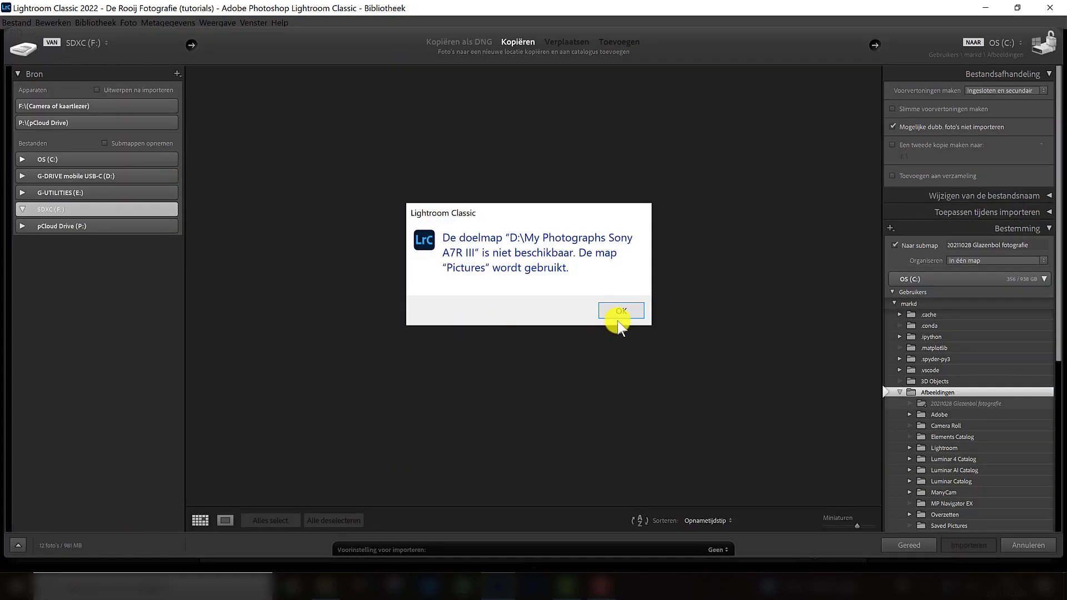
pyautogui.click(627, 309)
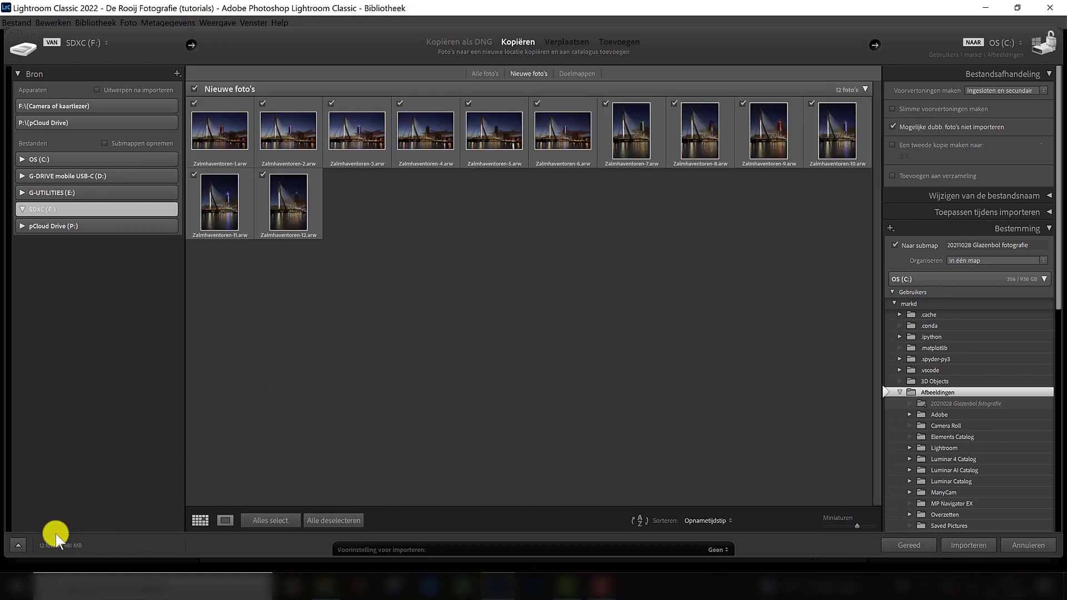
pyautogui.click(20, 545)
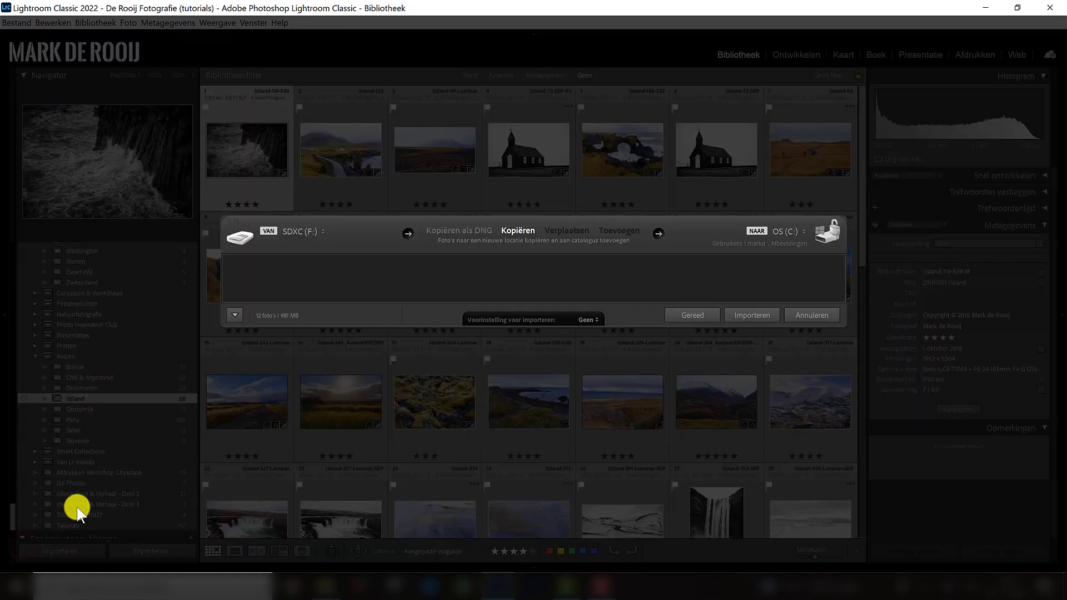
# Expand the Import window, uncheck Zalmhaventoren photos 5, 6, 8 and 9, then recheck all 12.
pyautogui.click(236, 315)
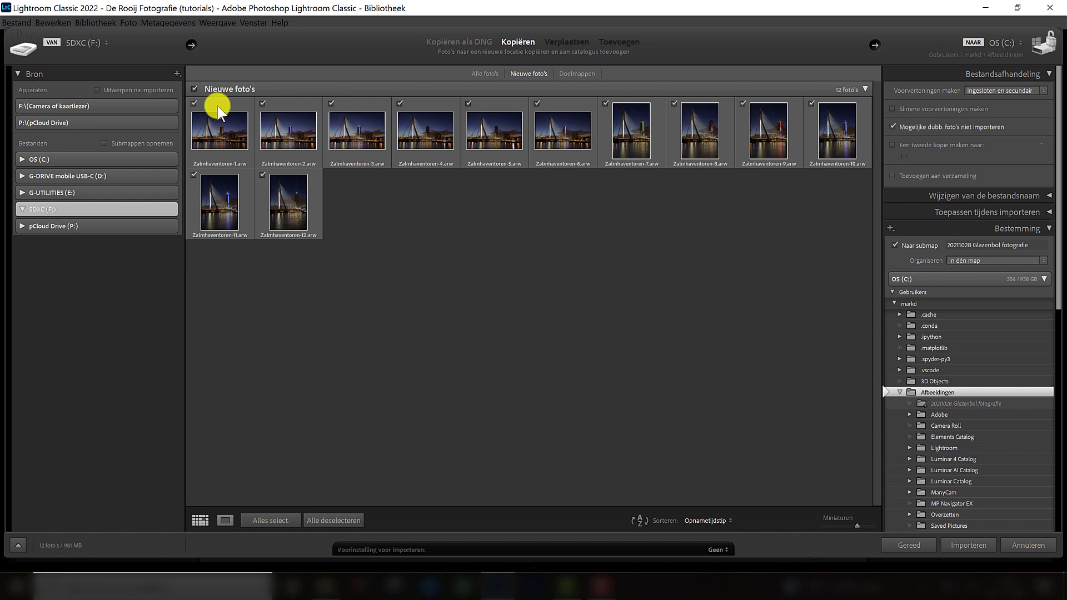
pyautogui.click(468, 104)
pyautogui.click(537, 104)
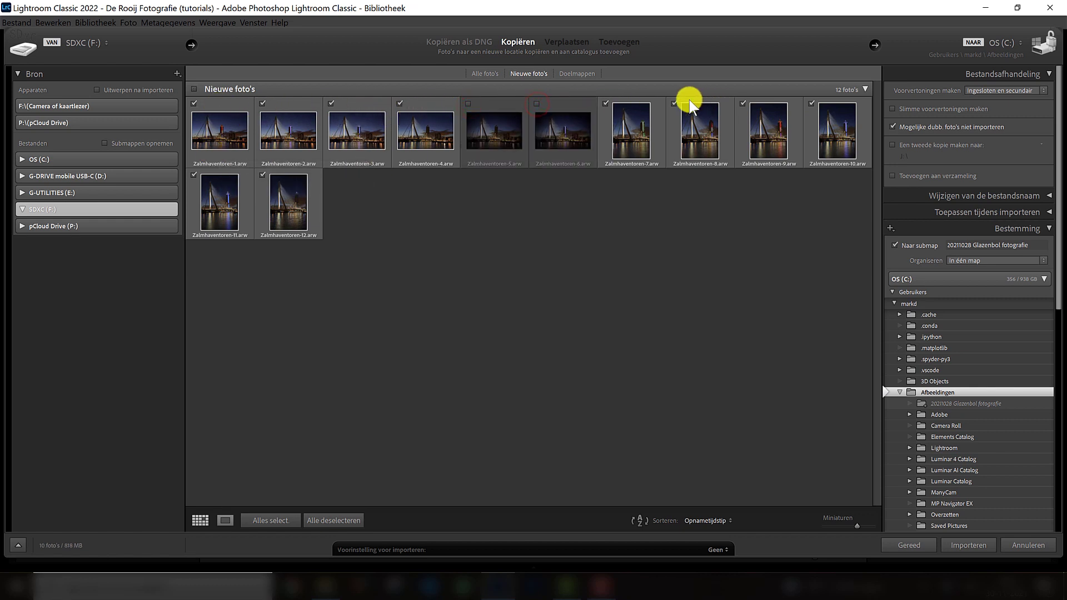
pyautogui.click(674, 103)
pyautogui.click(742, 103)
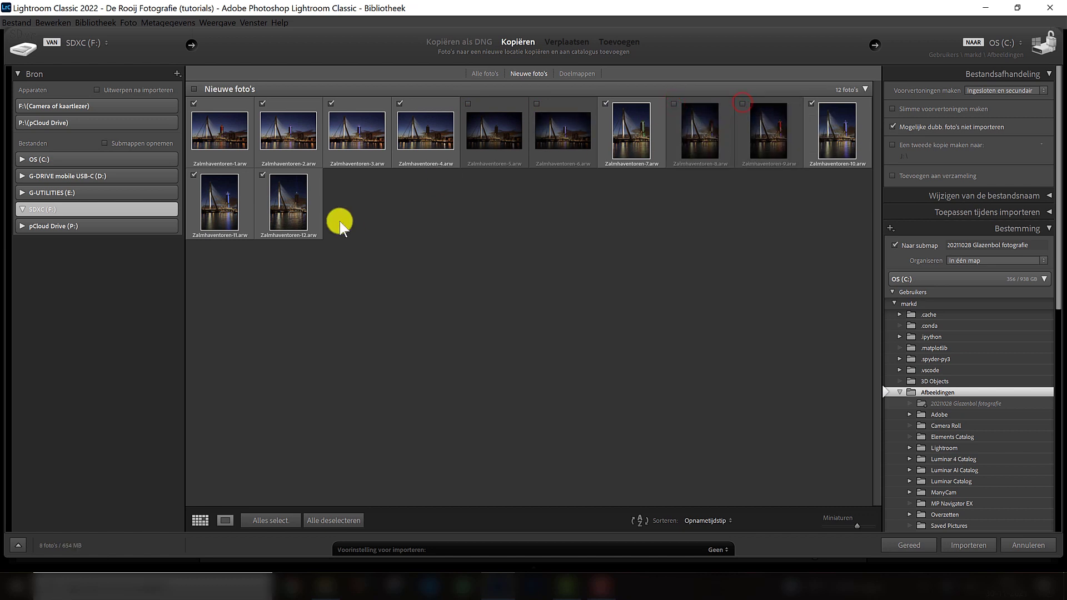
pyautogui.click(265, 522)
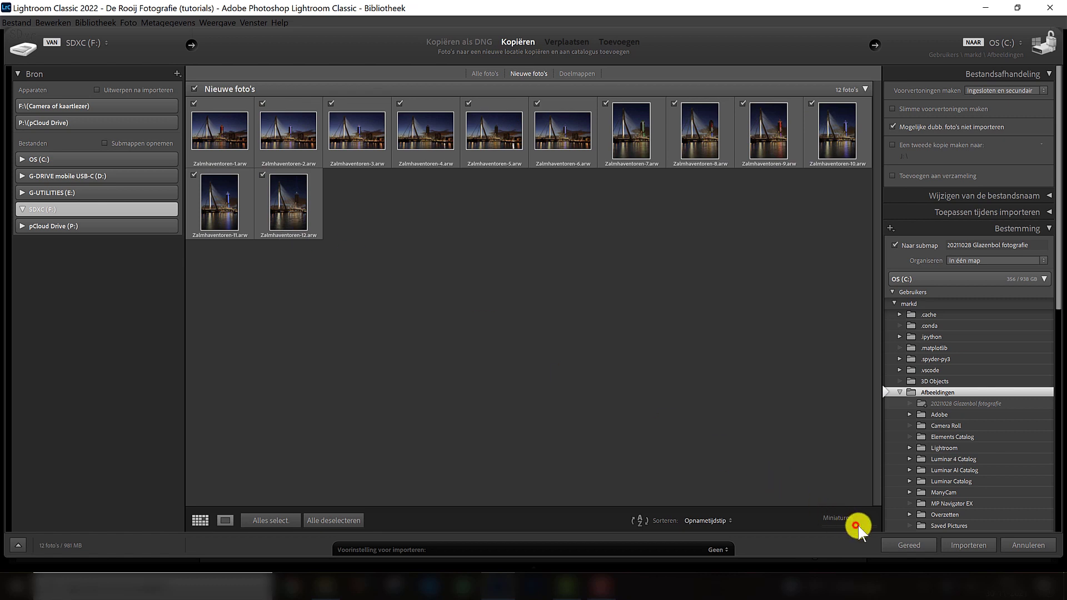
# Enlarge the import thumbnails and keep sorting by Opnametijdstip (capture time).
pyautogui.moveTo(855, 525); pyautogui.dragTo(868, 532)
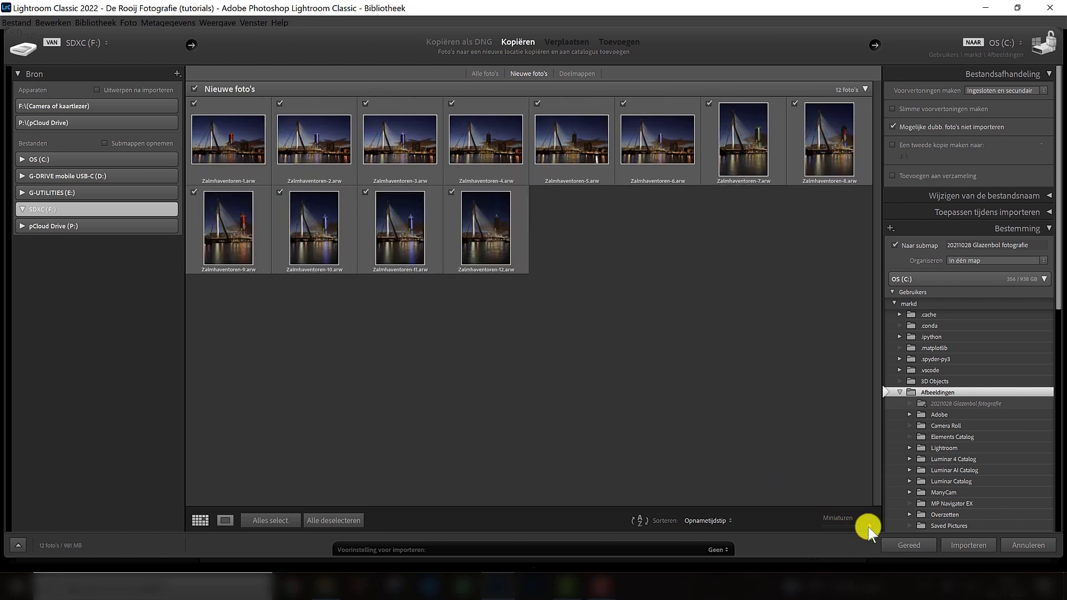
pyautogui.click(710, 523)
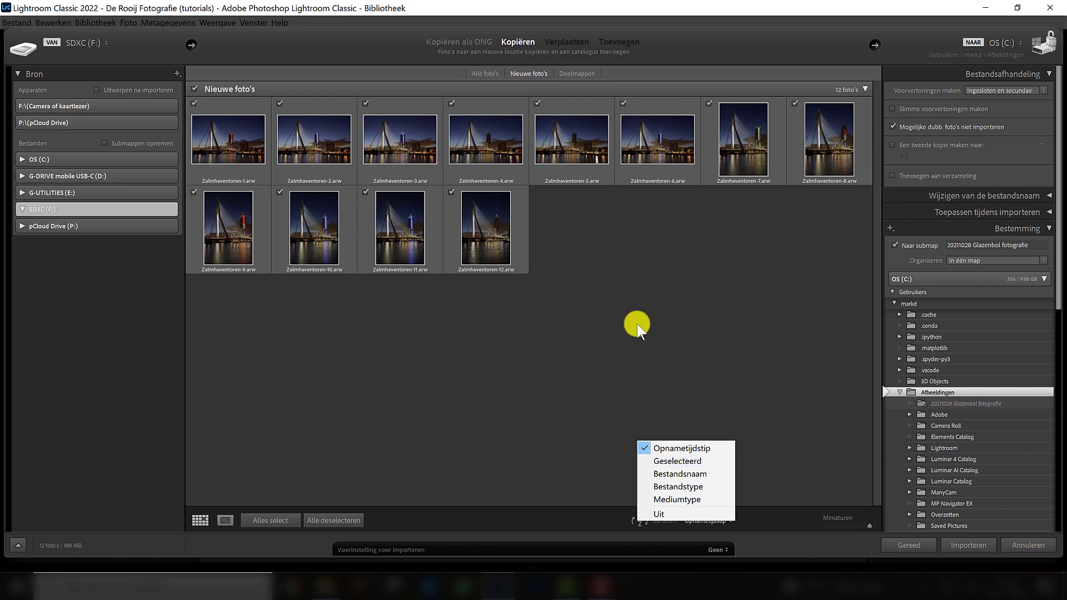
pyautogui.click(665, 341)
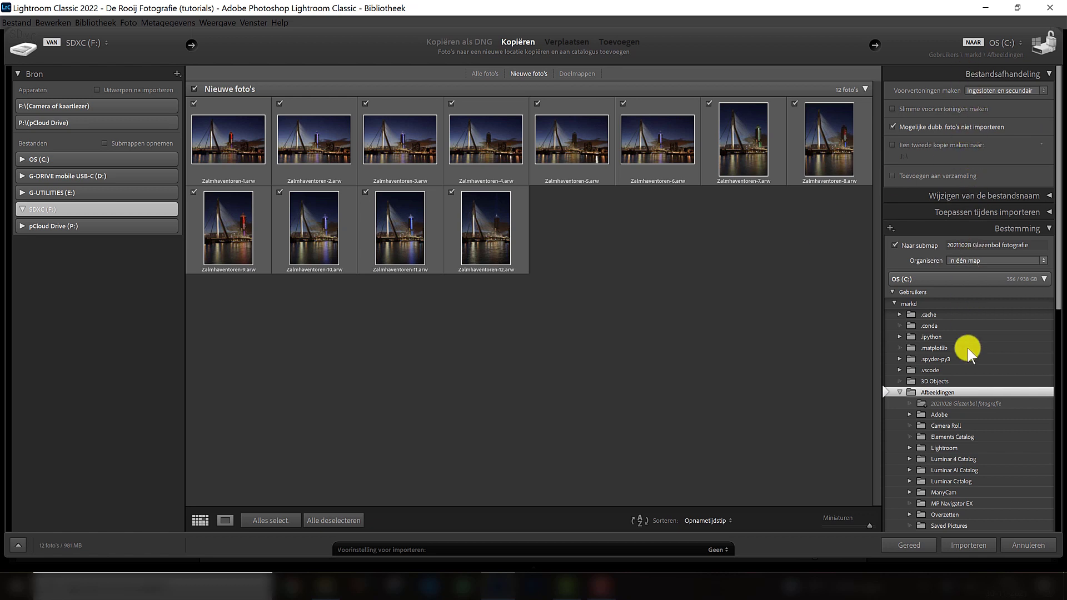
# Collapse the Bestemming panel and set the import method to Kopiëren als DNG.
pyautogui.click(991, 233)
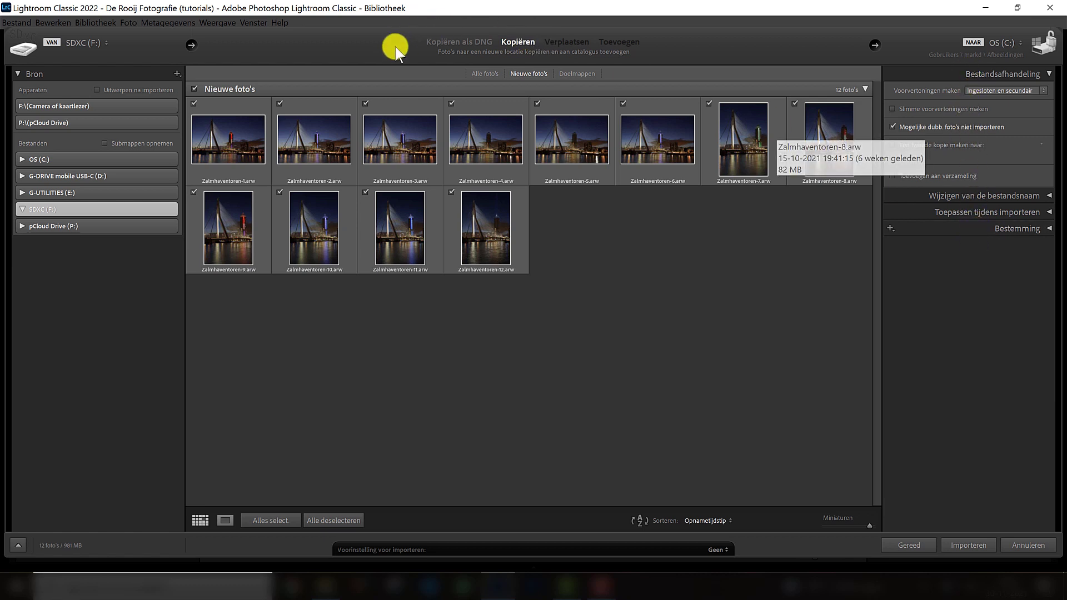
pyautogui.click(443, 45)
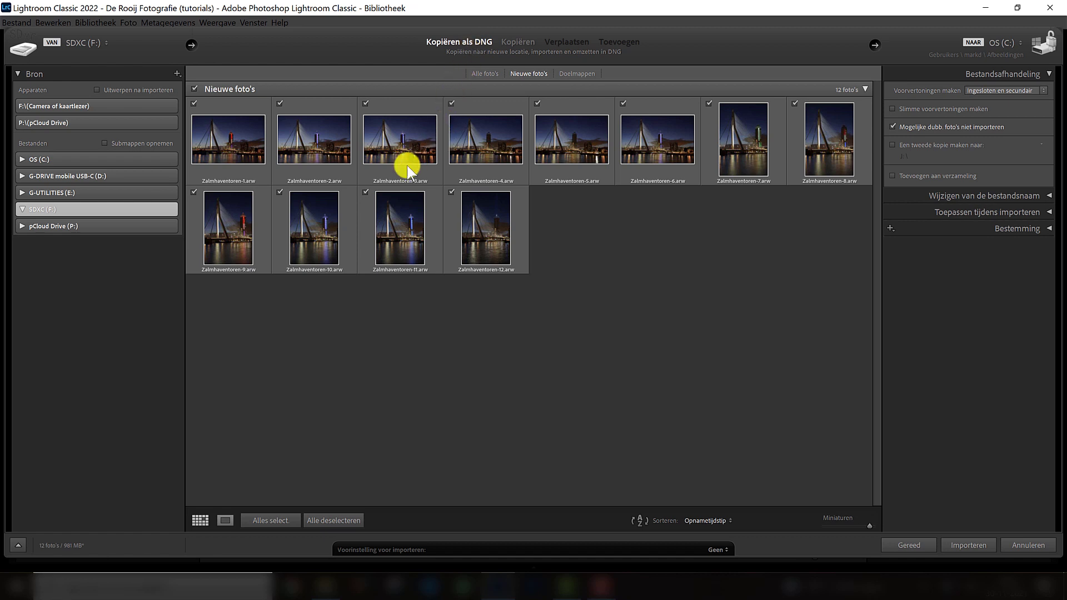
pyautogui.moveTo(313, 139)
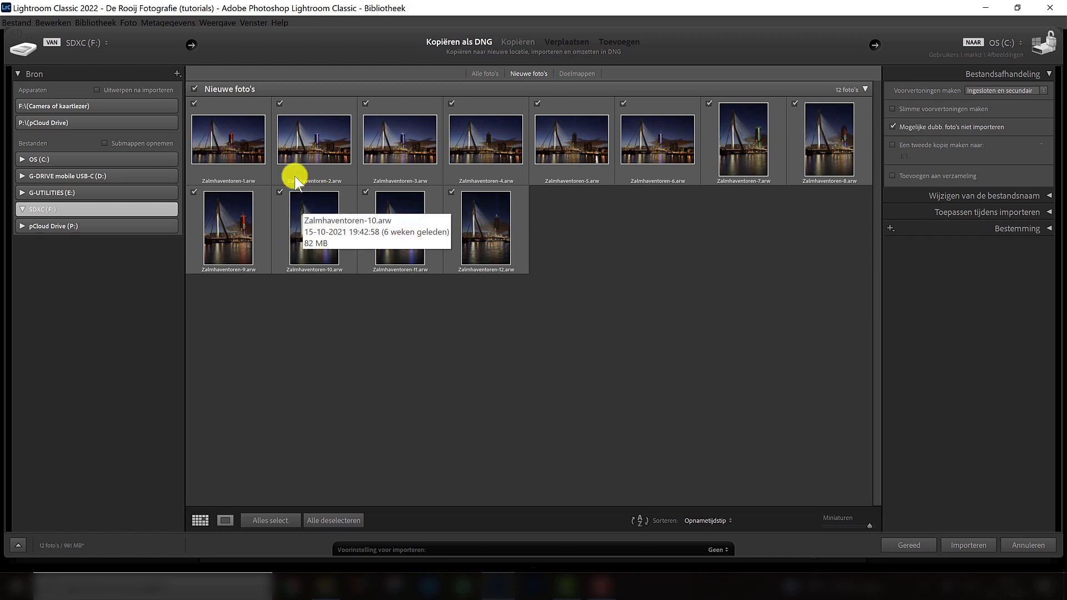
# Switch the import method back to plain Kopiëren.
pyautogui.click(519, 42)
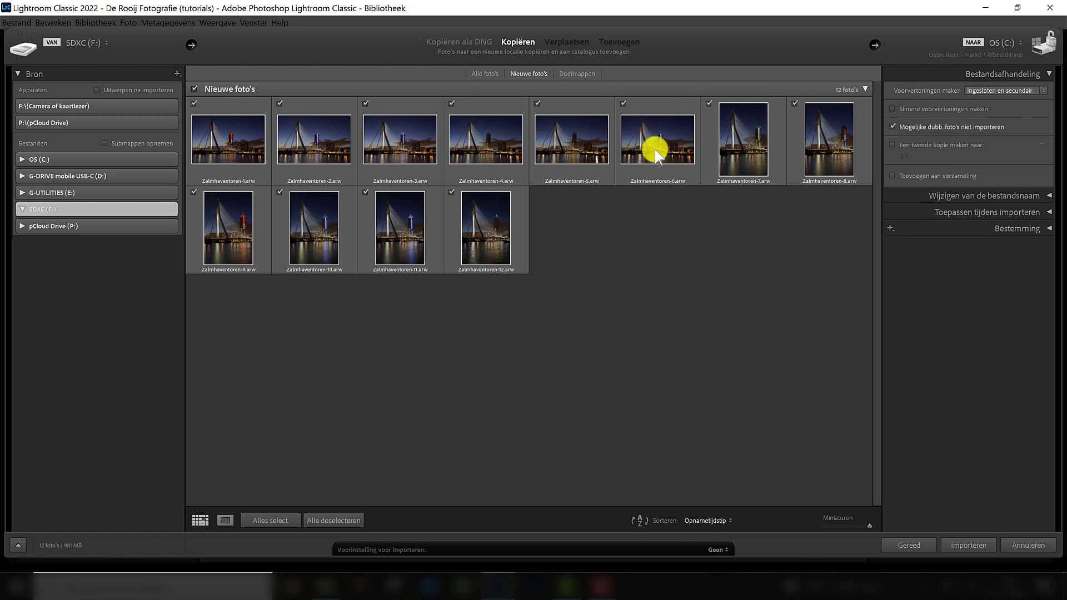
# Leave the Voorvertoningen maken size unchanged and expand the Wijzigen van de bestandsnaam panel.
pyautogui.click(986, 92)
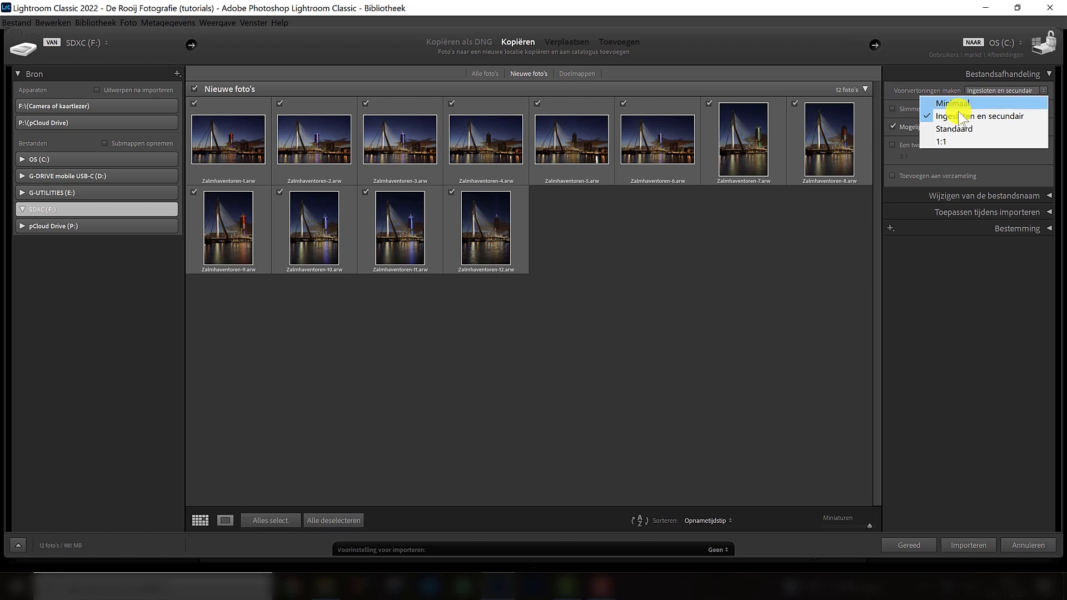
pyautogui.click(968, 299)
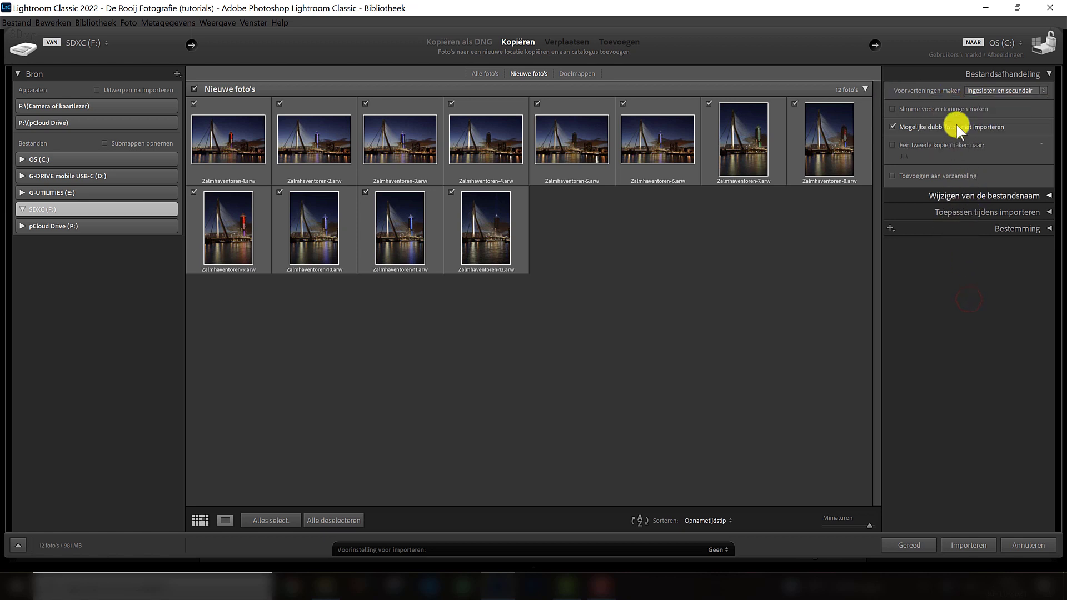
pyautogui.click(951, 197)
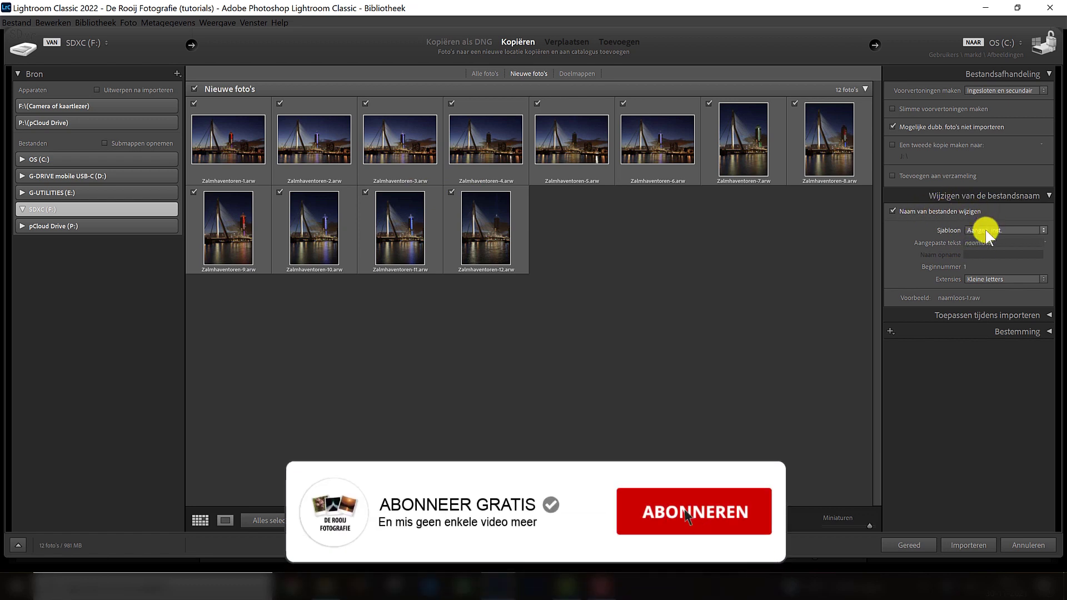
# Keep the Aangep. inst. rename template and enter custom text 'Avond in Rotterdam'.
pyautogui.click(982, 231)
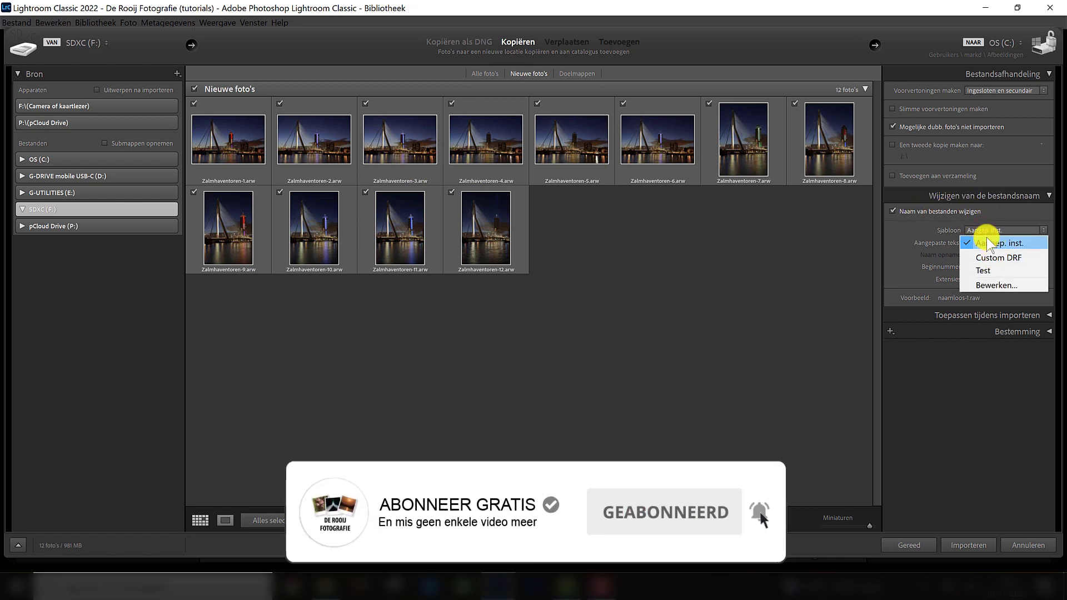
pyautogui.click(985, 230)
pyautogui.click(914, 225)
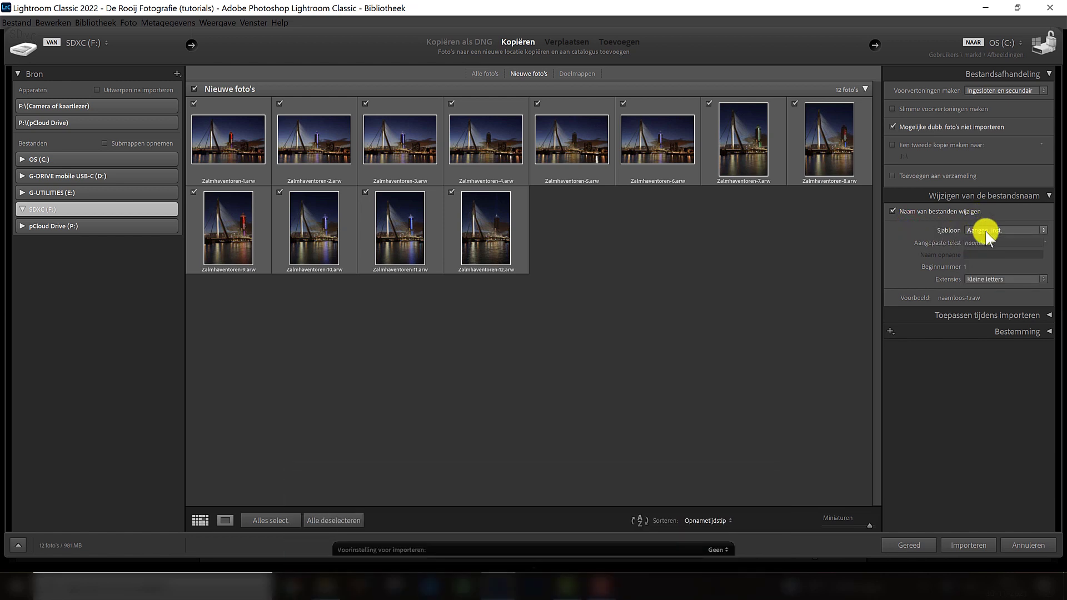
pyautogui.click(973, 243)
pyautogui.write('A')
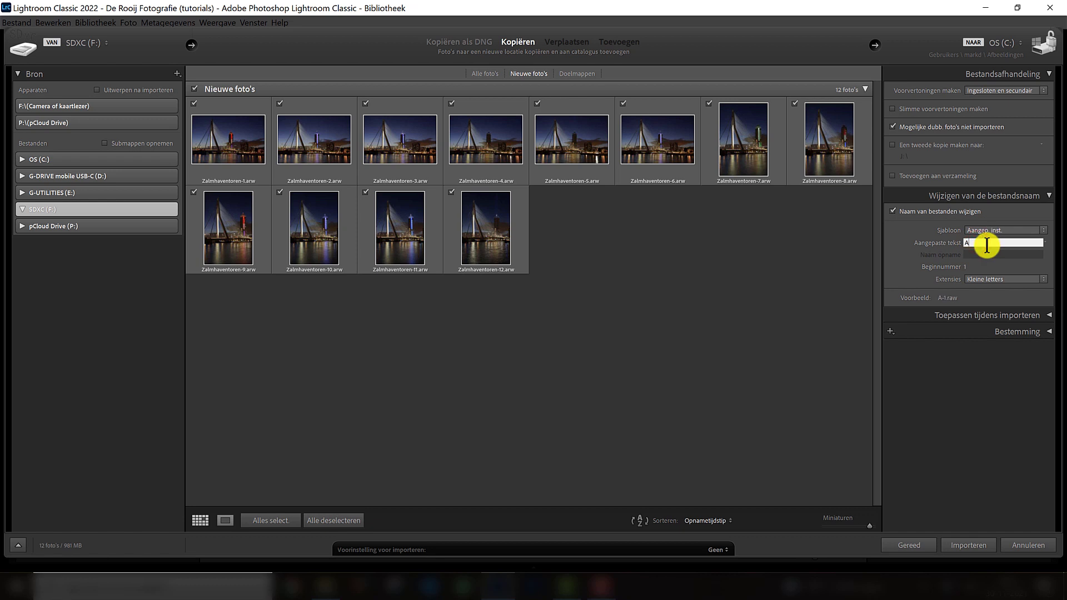
pyautogui.write('vond in Rotterdam')
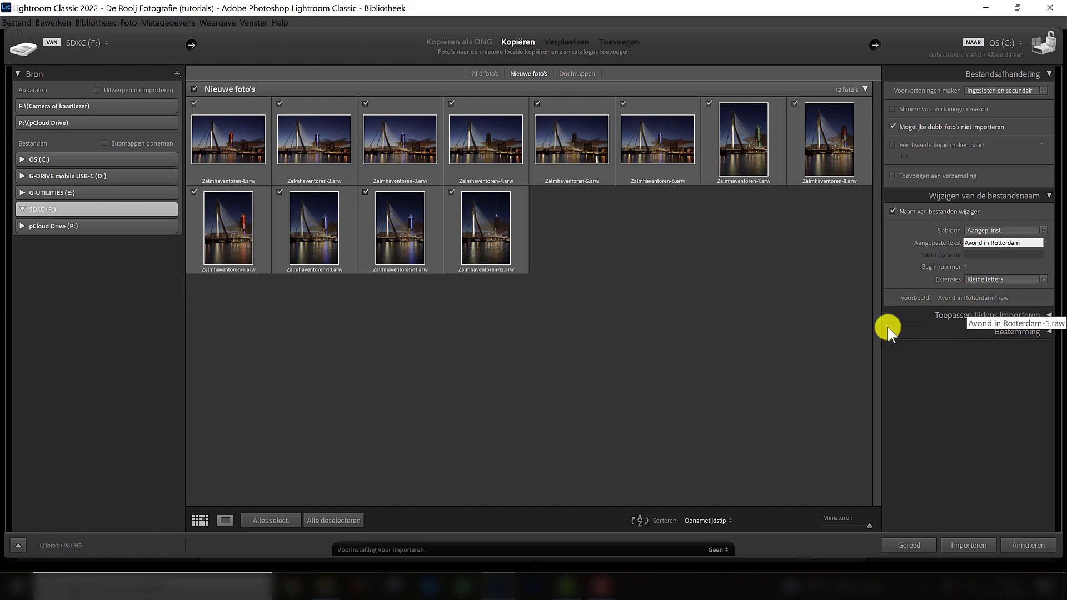
# Expand Toepassen tijdens importeren and keep the photographer's own metadata preset selected.
pyautogui.click(963, 313)
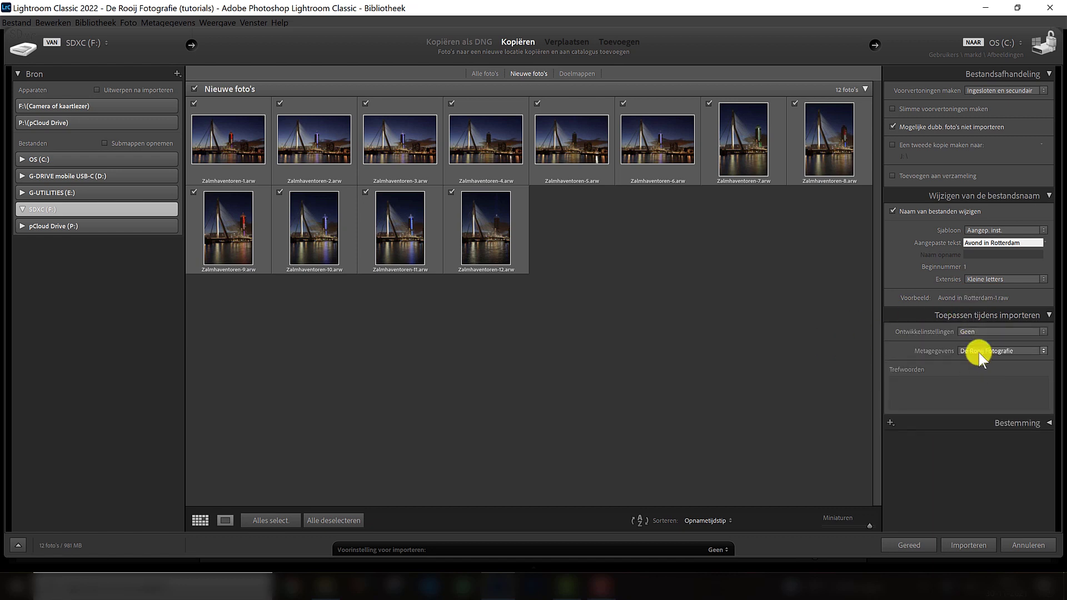
pyautogui.click(978, 352)
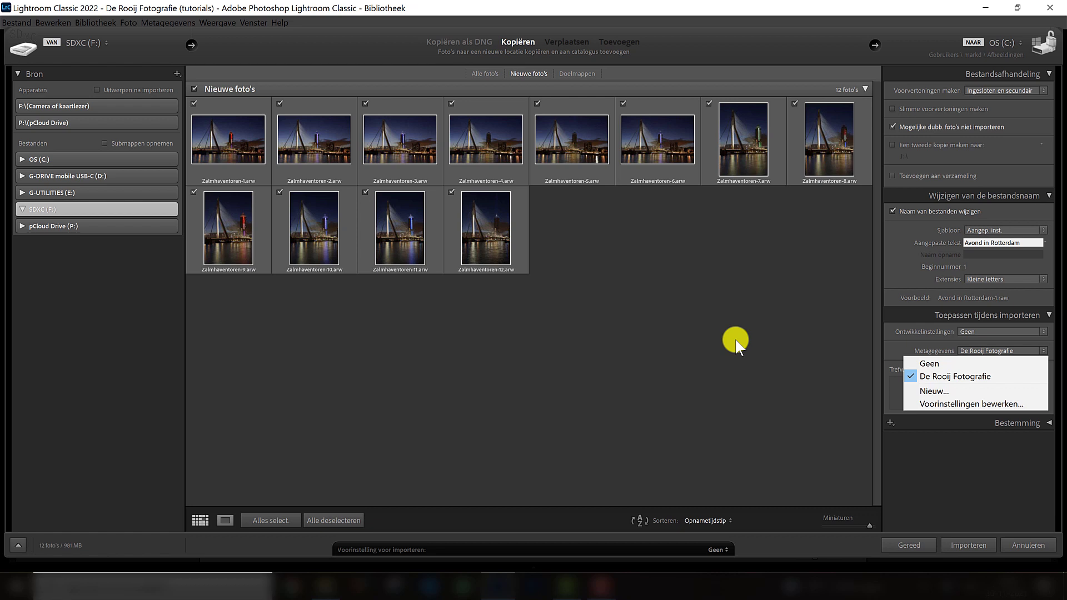
pyautogui.click(742, 331)
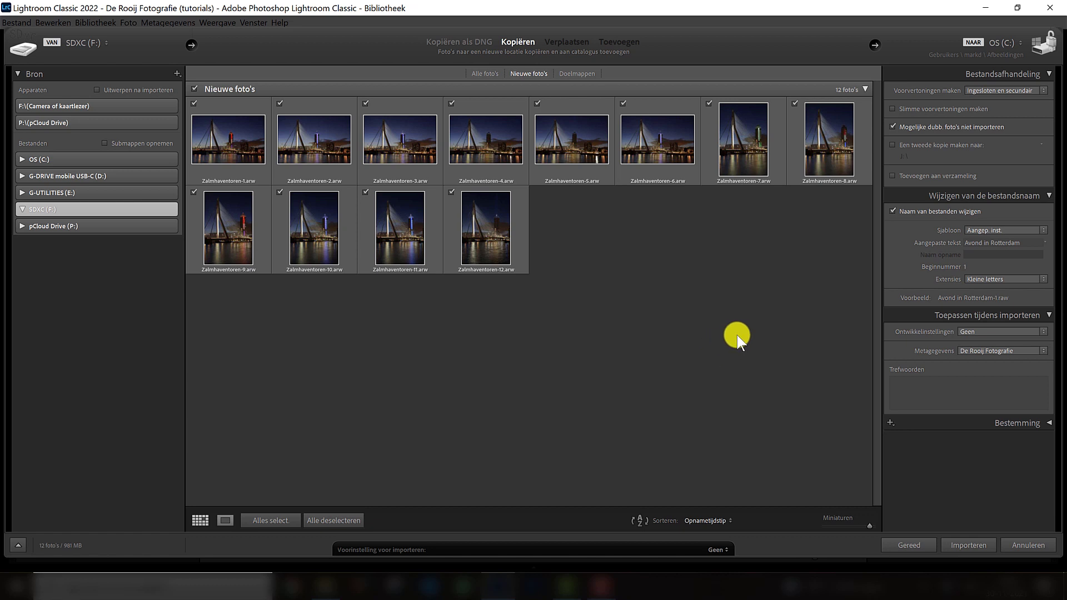
pyautogui.click(946, 392)
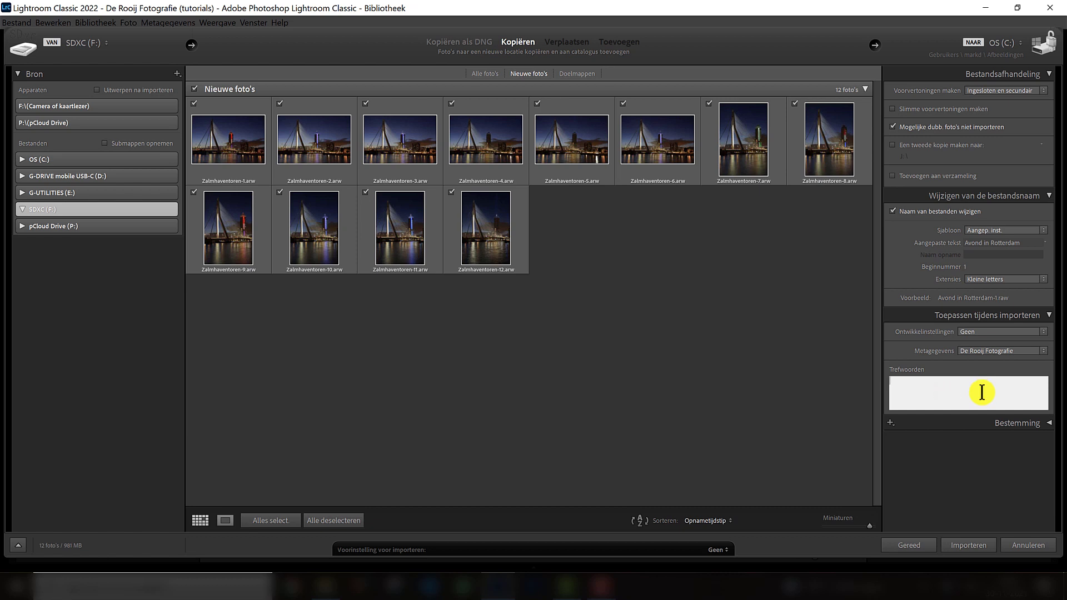
# Enter import keywords avondfotografie, erasmusbrug, rotterdam and stadsfotografie.
pyautogui.write('avondfotografie, ')
pyautogui.write('era')
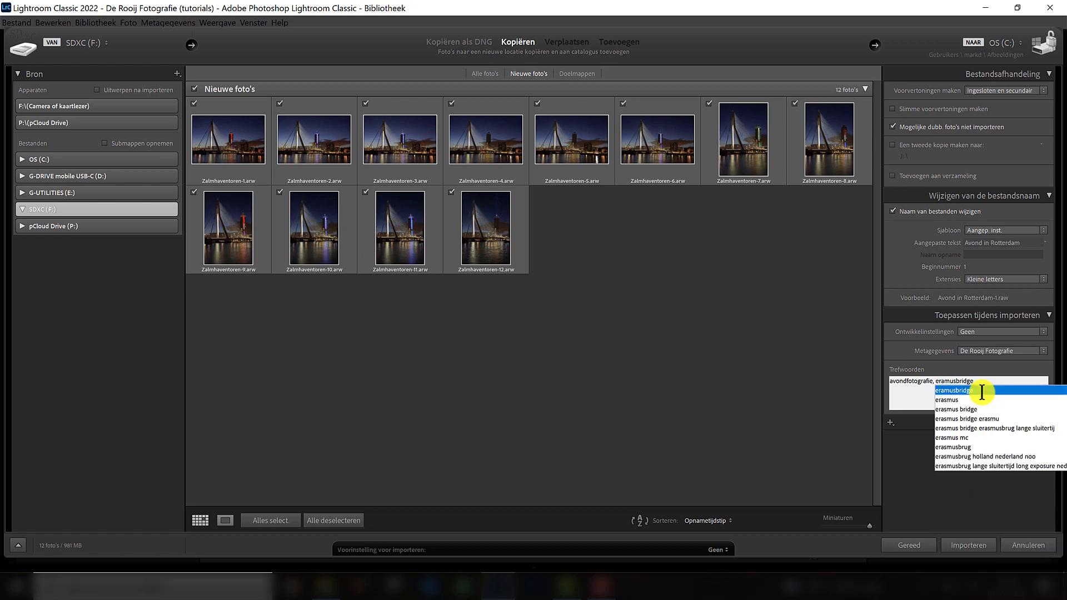
pyautogui.write('smusbrug, rott')
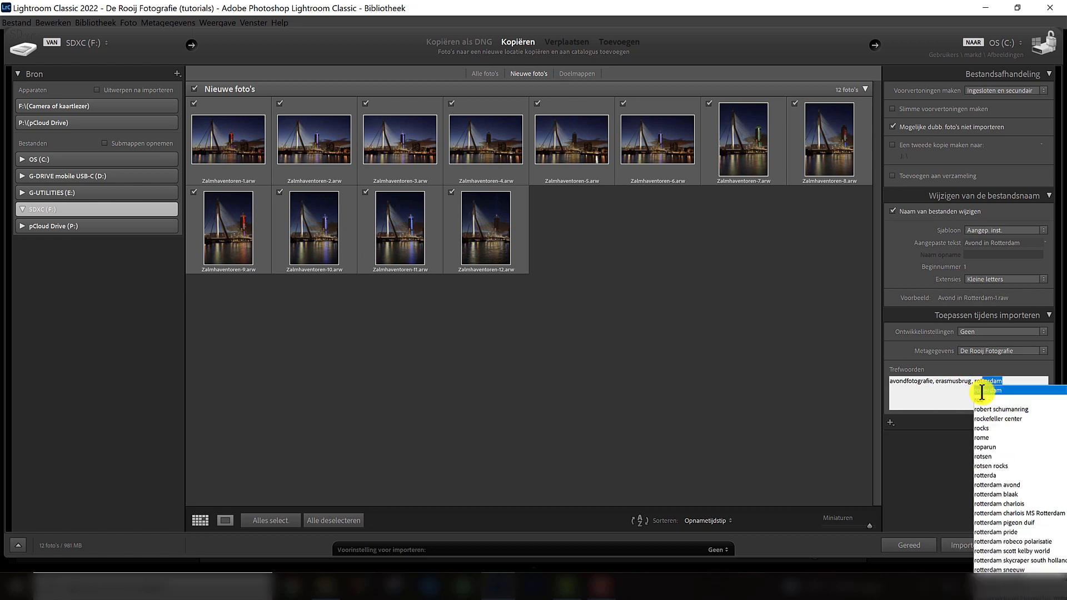
pyautogui.write('erdam, ')
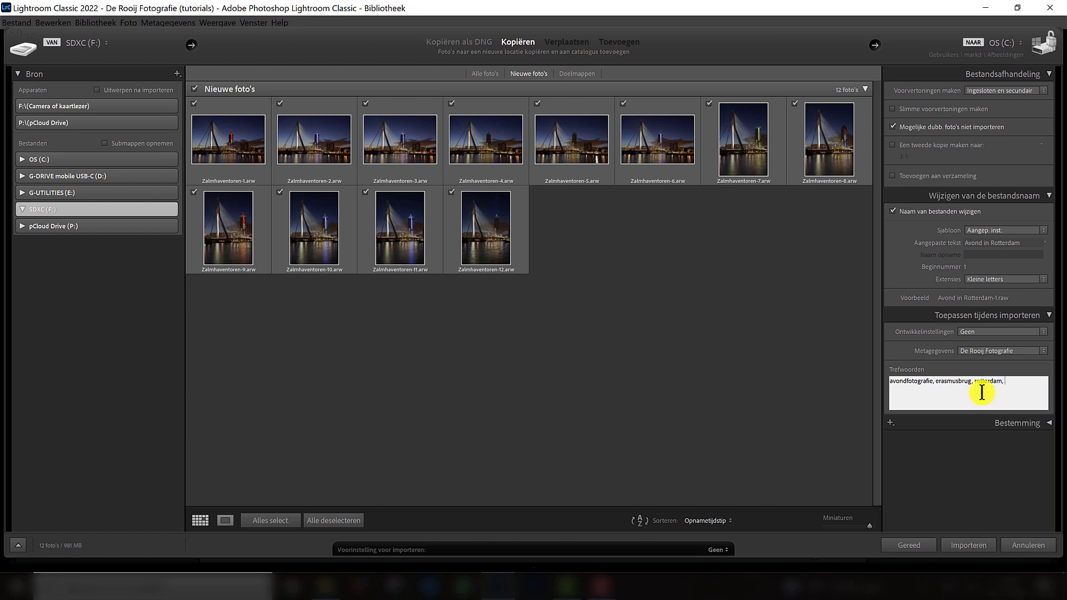
pyautogui.write('stadsfotografie')
pyautogui.click(854, 351)
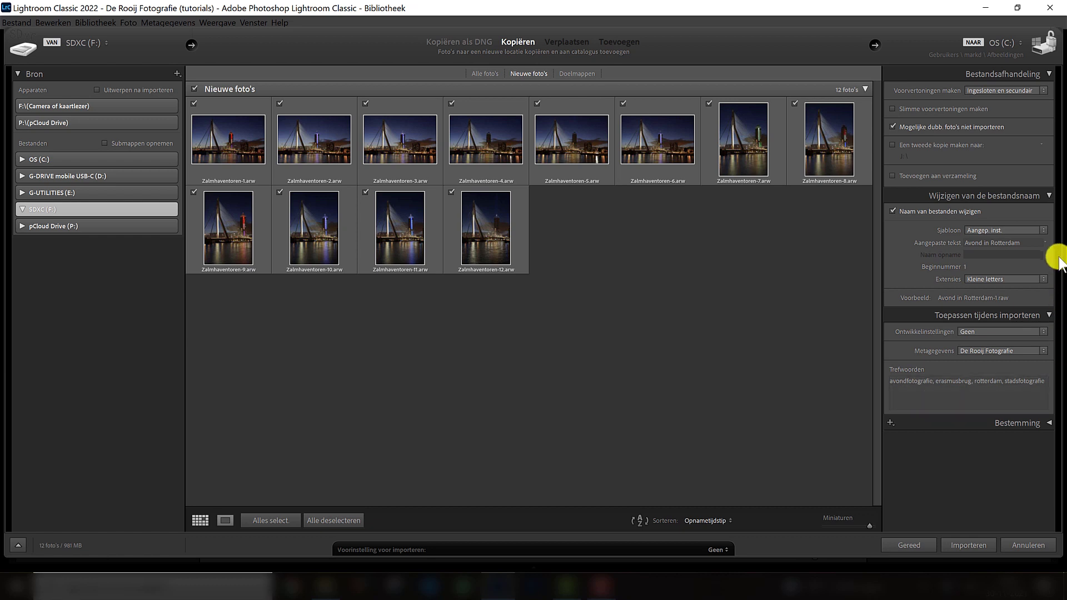
pyautogui.click(963, 406)
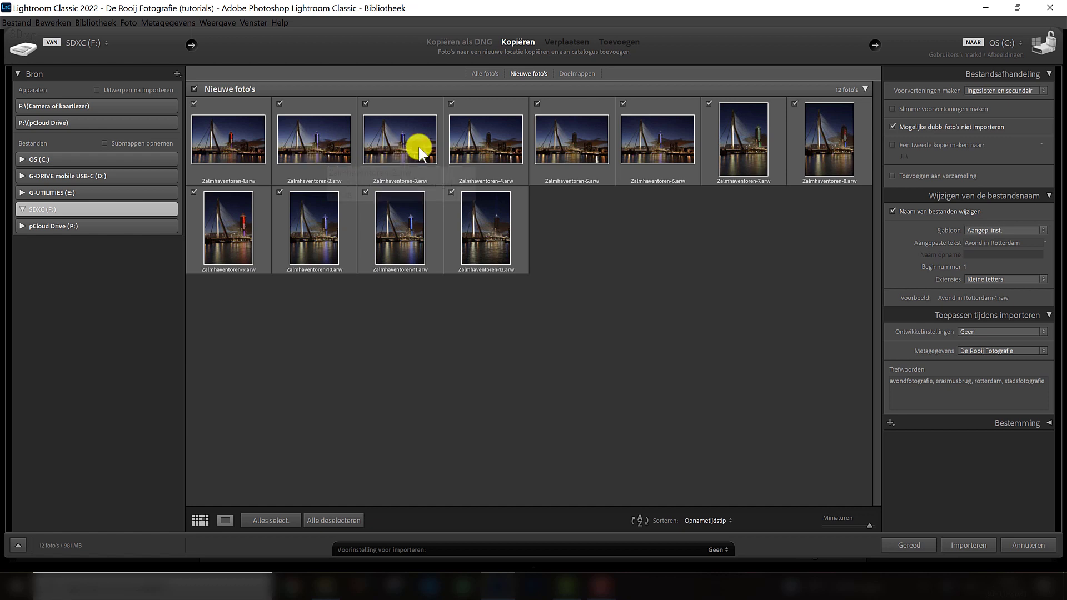
# Set the destination to Photographs > My Photographs Sony A7R III on G-DRIVE mobile USB-C (D:).
pyautogui.click(1015, 427)
pyautogui.scroll(-5, 1050, 226)
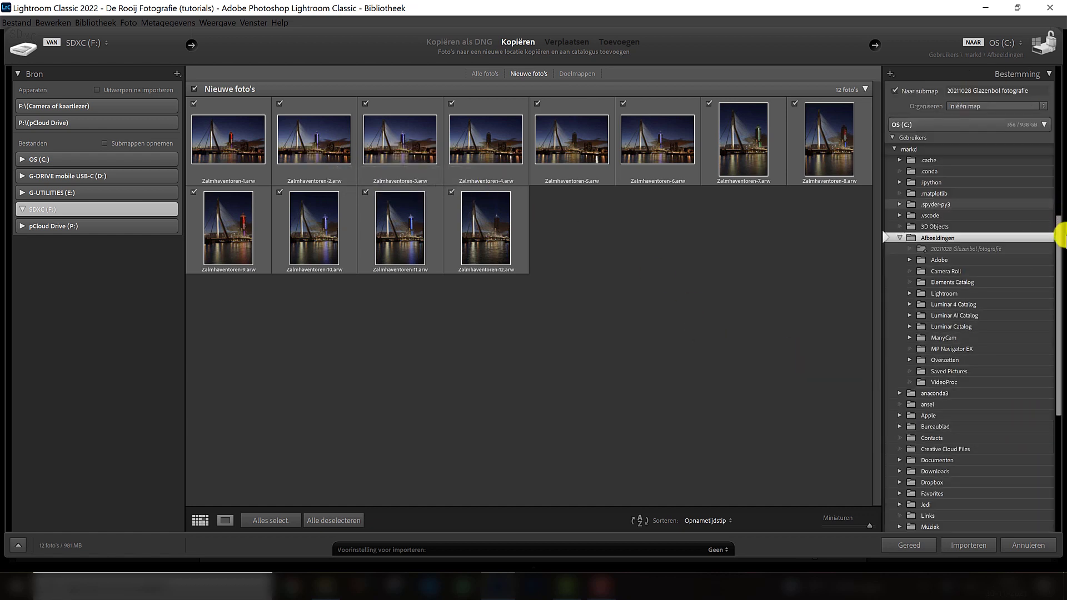
pyautogui.moveTo(1059, 250)
pyautogui.mouseDown()
pyautogui.moveTo(1061, 199)
pyautogui.moveTo(1061, 324)
pyautogui.mouseUp()
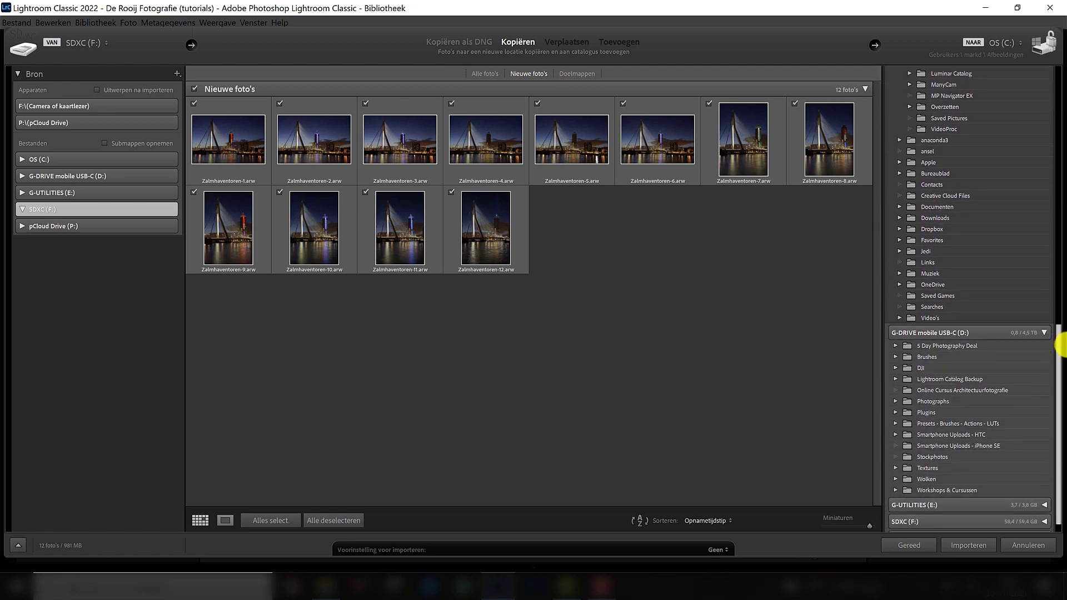
pyautogui.moveTo(1061, 323); pyautogui.dragTo(1058, 220)
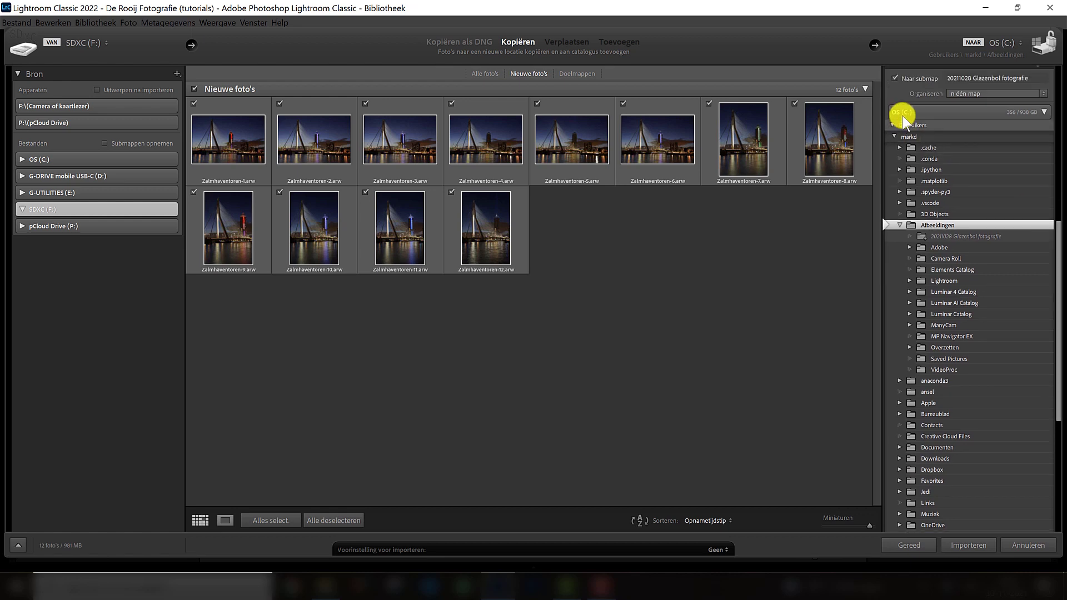
pyautogui.moveTo(1058, 280); pyautogui.dragTo(1059, 356)
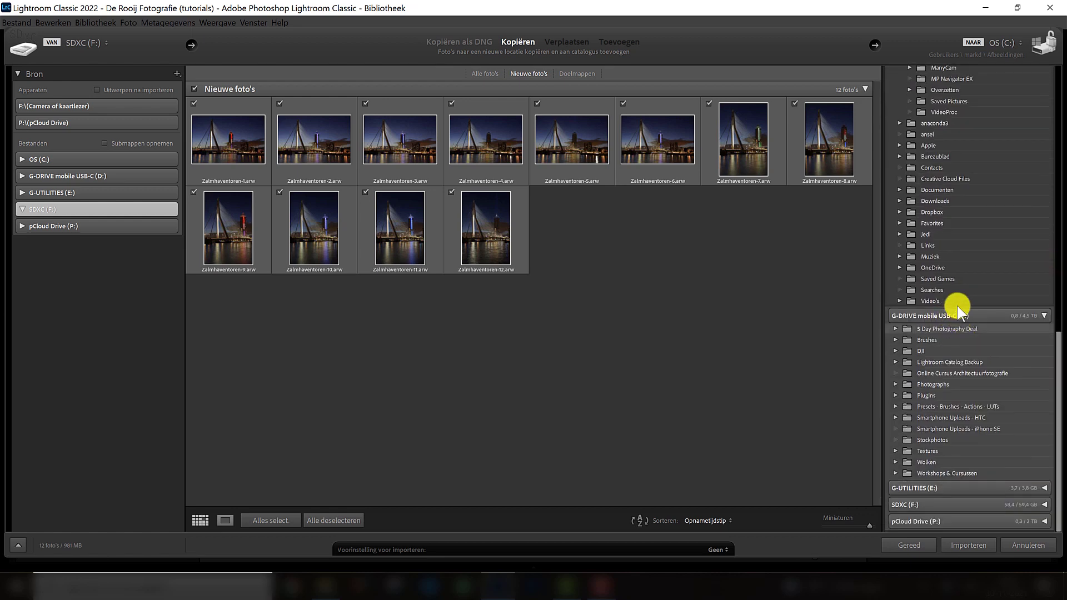
pyautogui.click(921, 385)
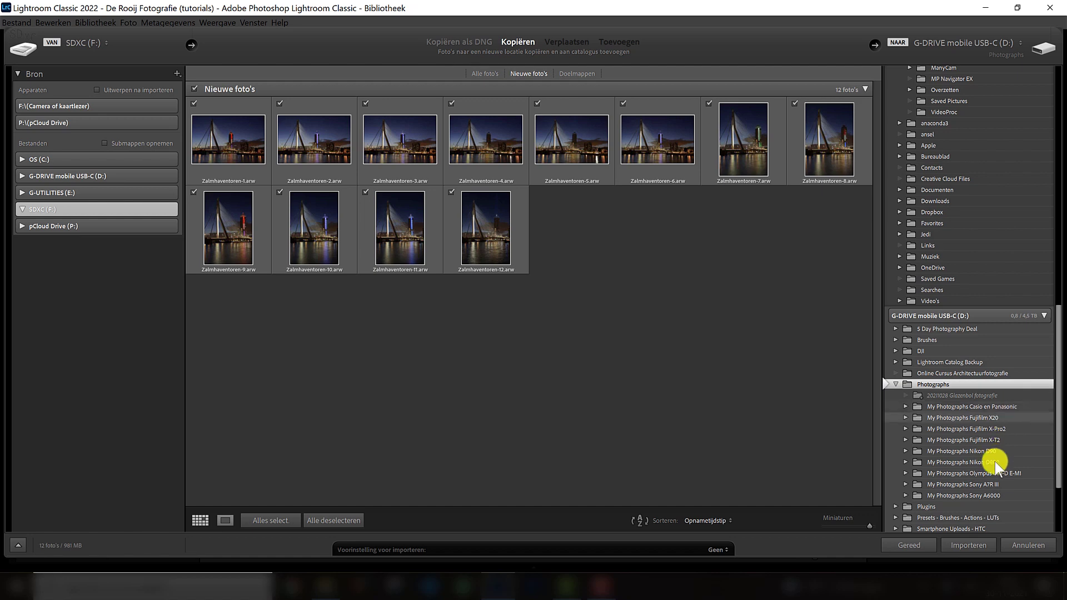
pyautogui.click(948, 485)
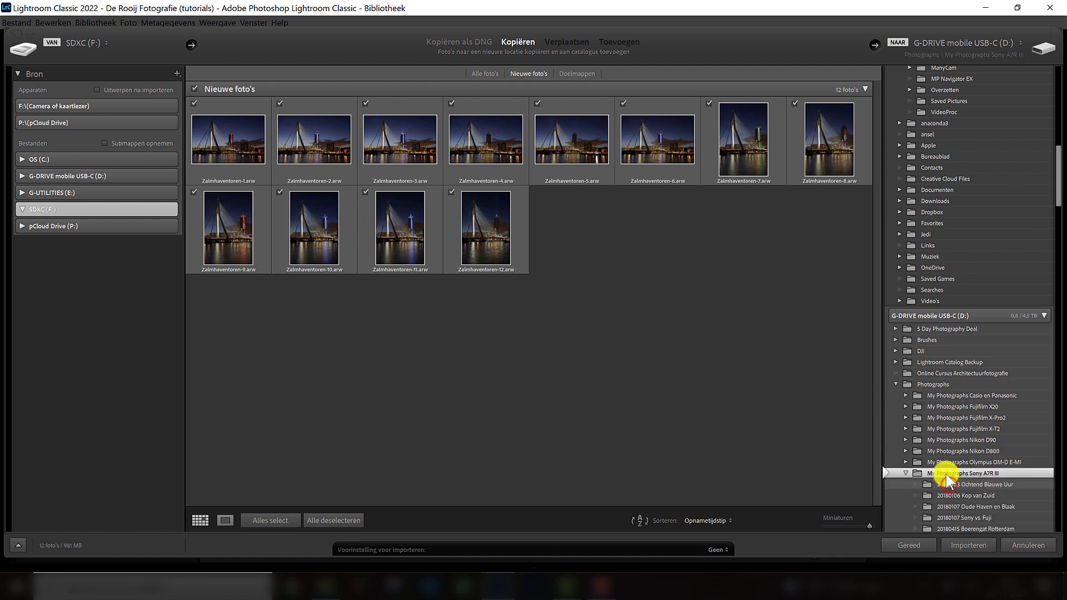
pyautogui.moveTo(1056, 198)
pyautogui.mouseDown()
pyautogui.moveTo(1058, 297)
pyautogui.moveTo(1052, 197)
pyautogui.mouseUp()
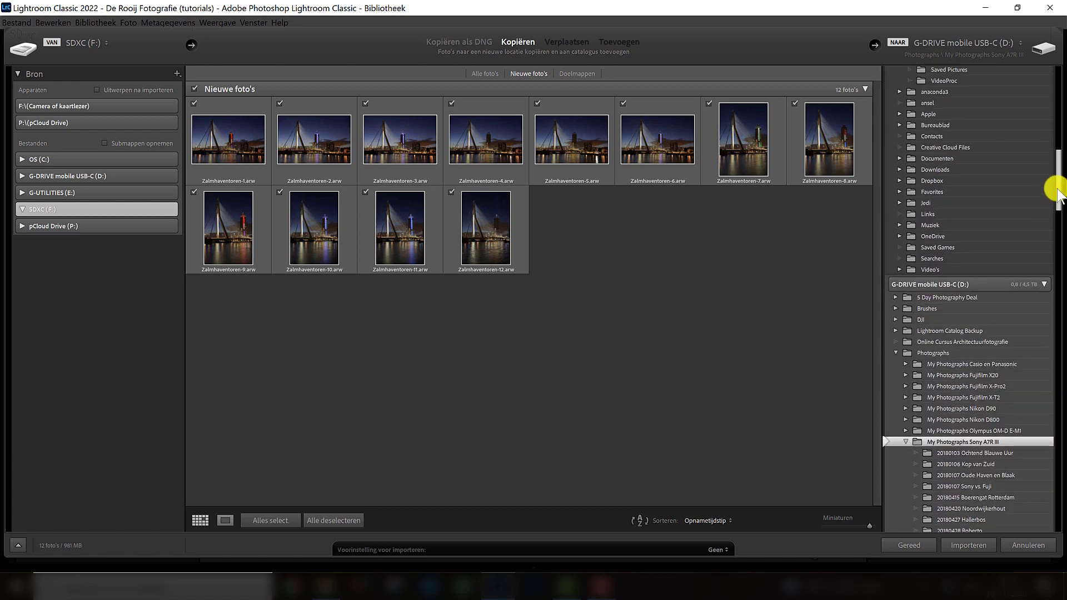
pyautogui.moveTo(1053, 189); pyautogui.dragTo(1053, 160)
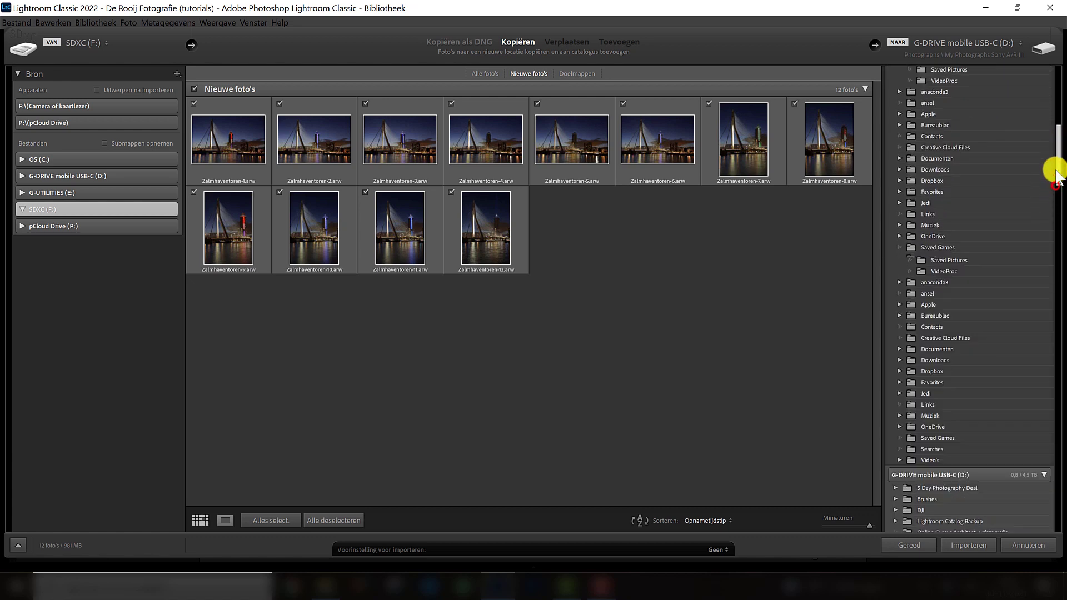
# Replace the 'Glazenbol fotografie' subfolder name with '20211024 Avond in Rotterdam'.
pyautogui.scroll(3, 910, 148)
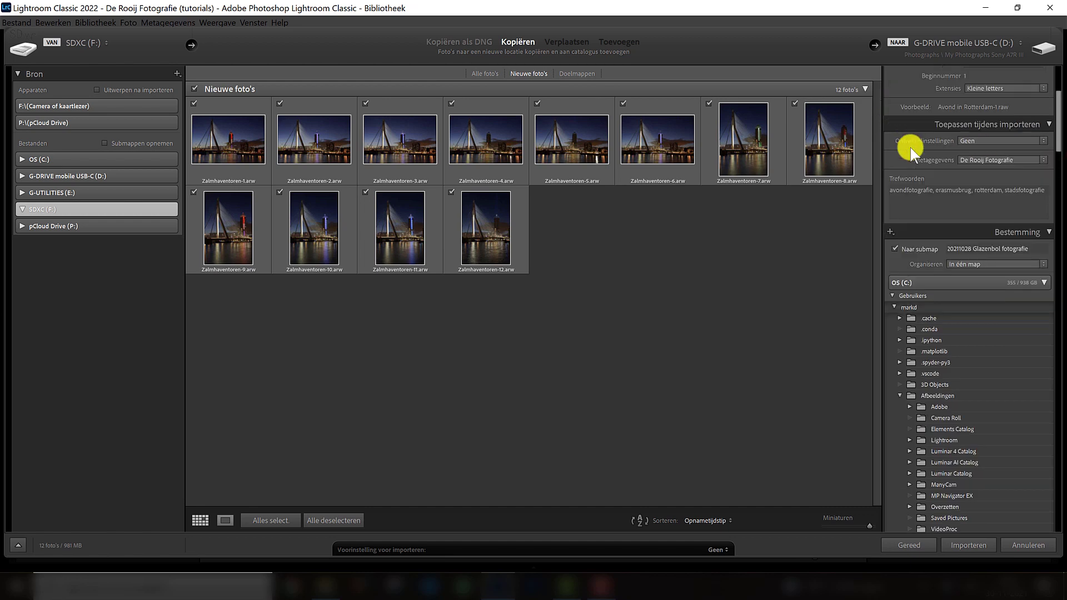
pyautogui.scroll(3, 932, 236)
pyautogui.scroll(-5, 942, 299)
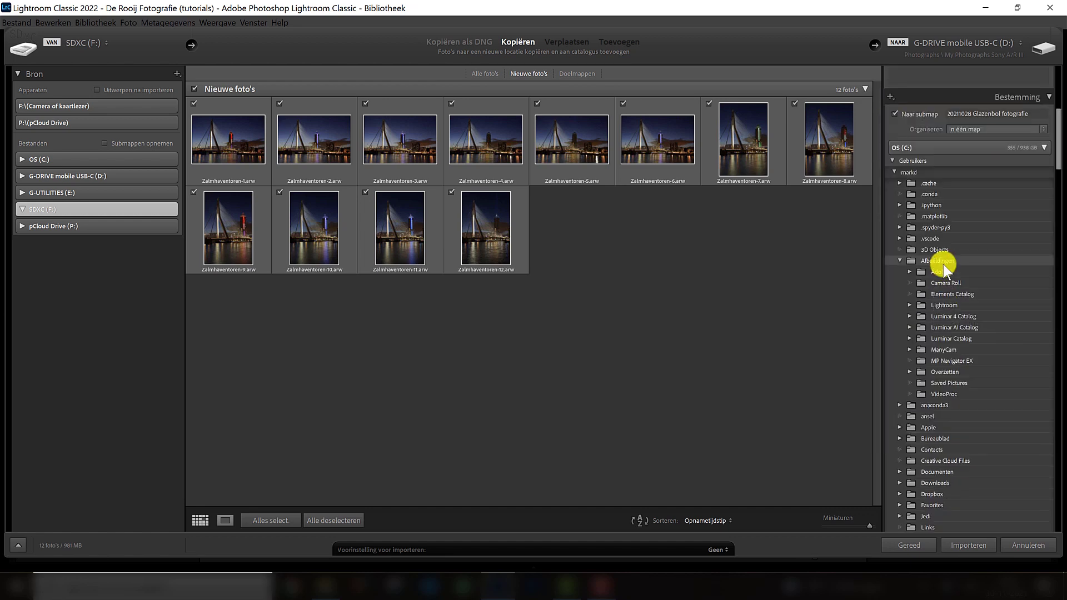
pyautogui.scroll(2, 942, 265)
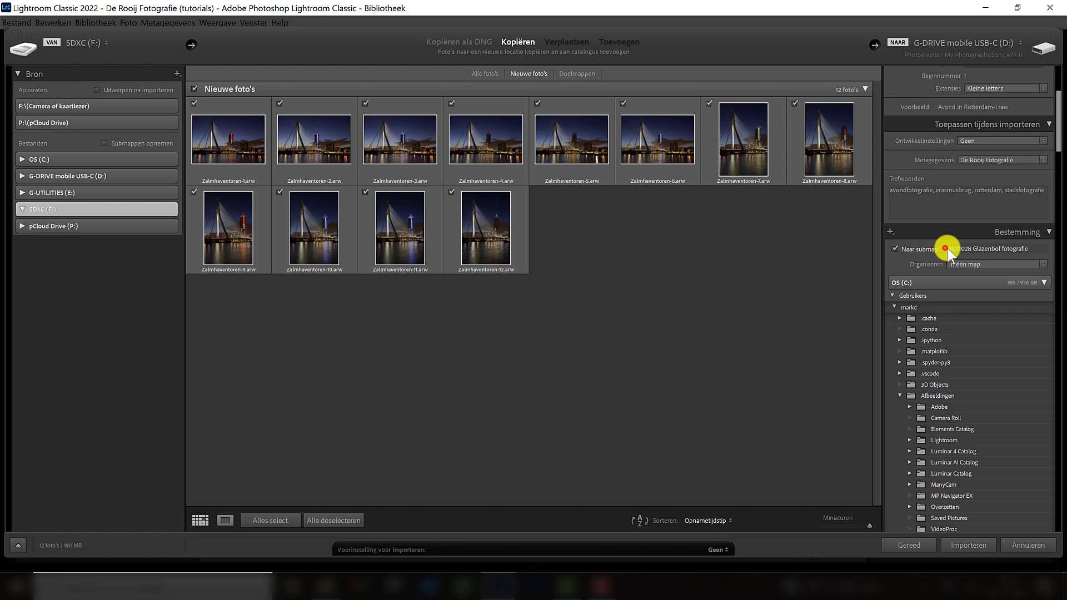
pyautogui.click(956, 248)
pyautogui.moveTo(947, 248); pyautogui.dragTo(1039, 246)
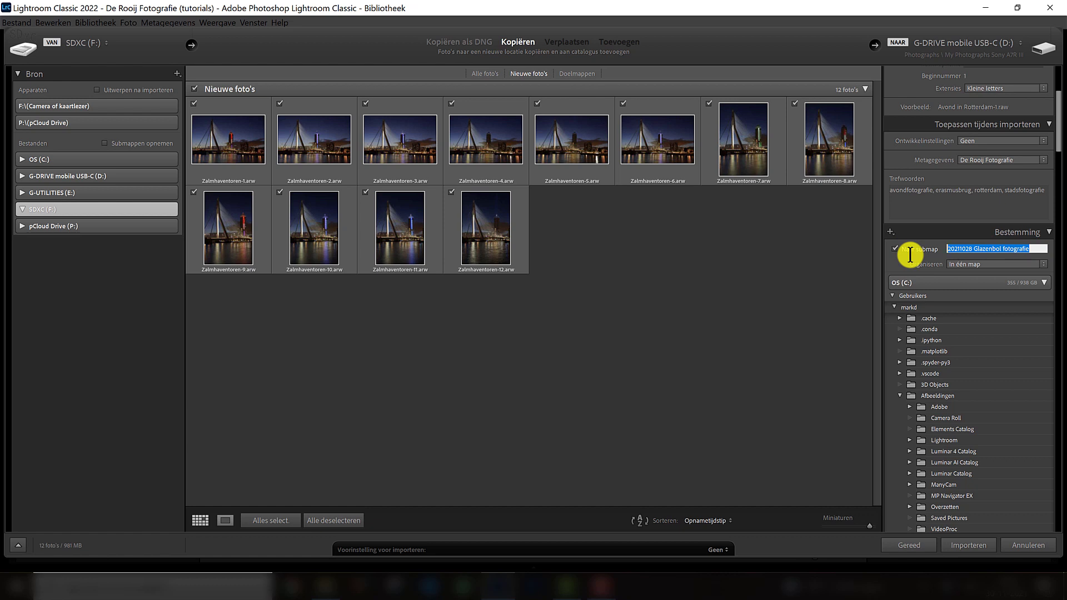
pyautogui.write('2021102')
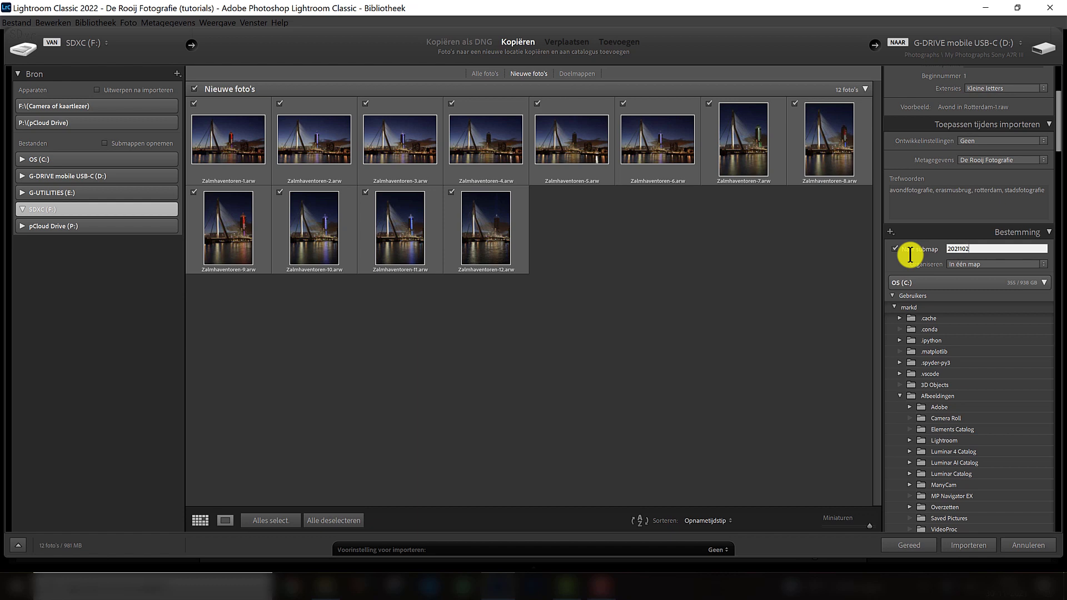
pyautogui.write('4 Avond in')
pyautogui.write(' Rotterdam')
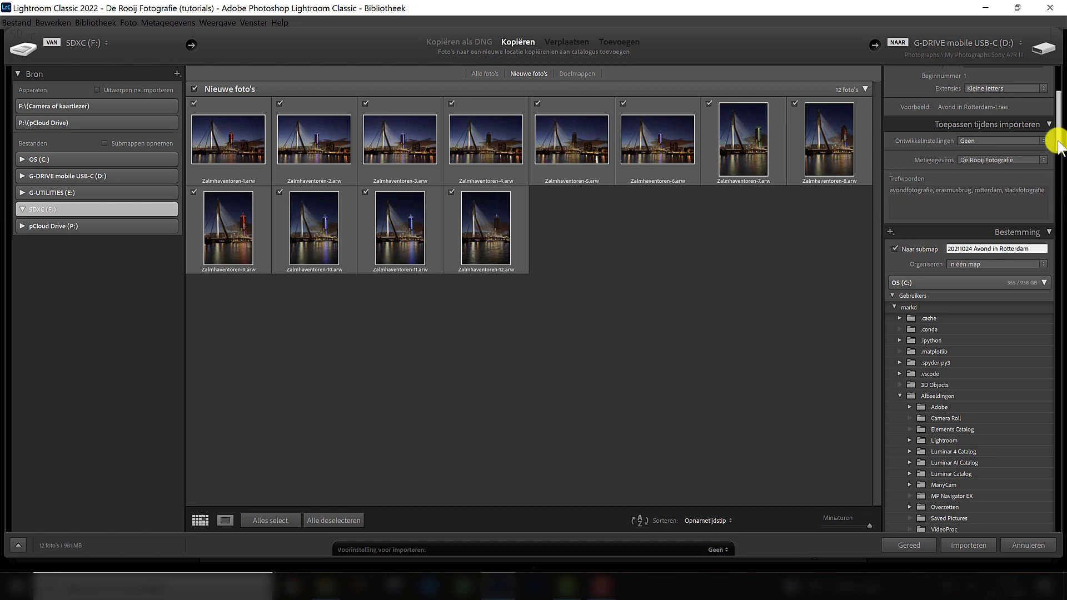
pyautogui.moveTo(1058, 140); pyautogui.dragTo(1062, 209)
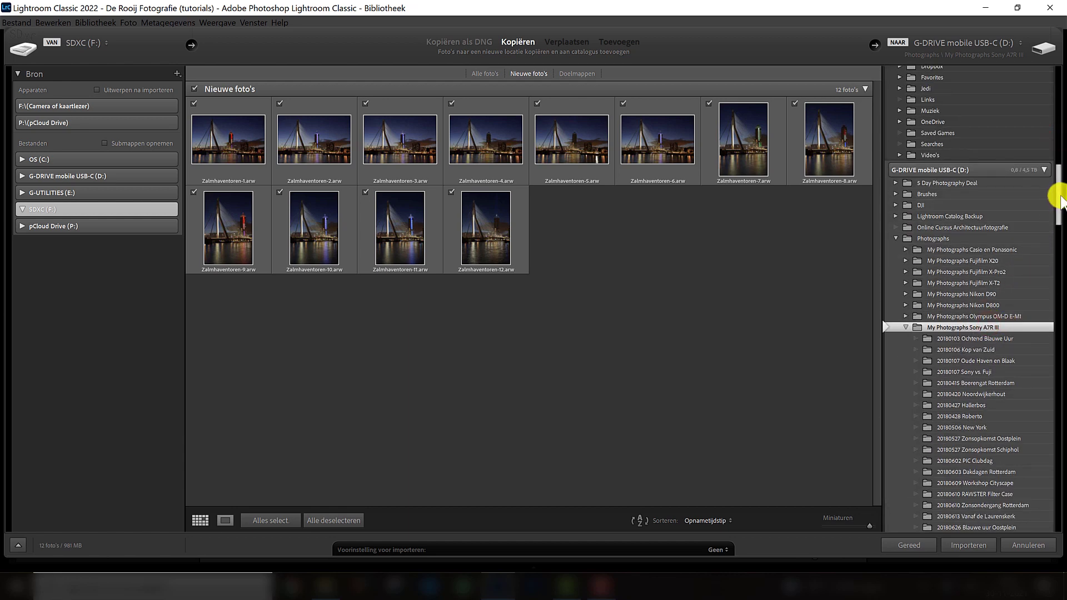
pyautogui.moveTo(1058, 197); pyautogui.dragTo(1055, 503)
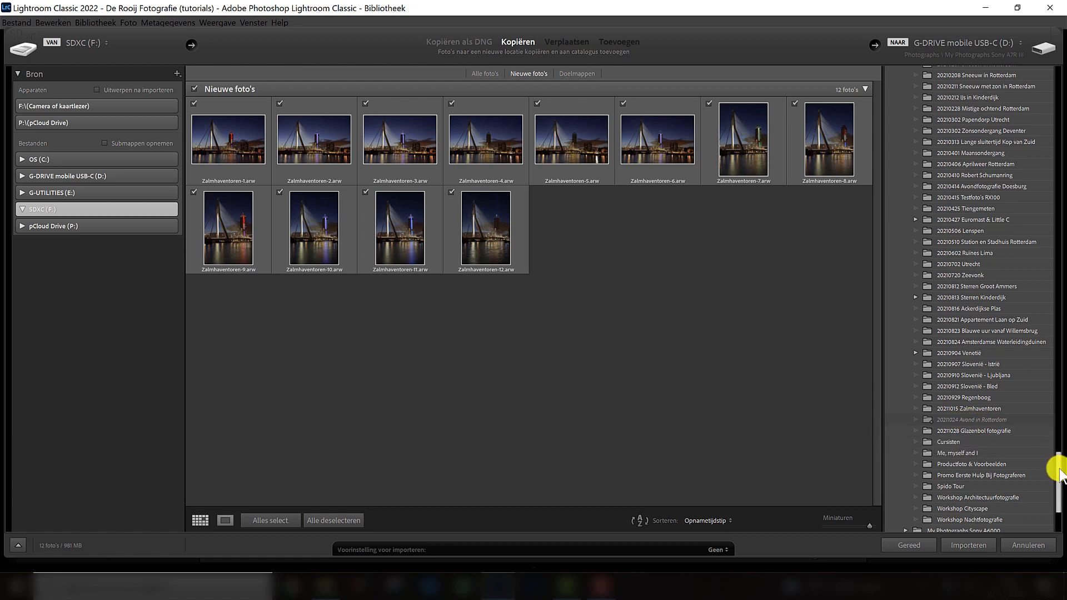
pyautogui.moveTo(1058, 475); pyautogui.dragTo(1058, 446)
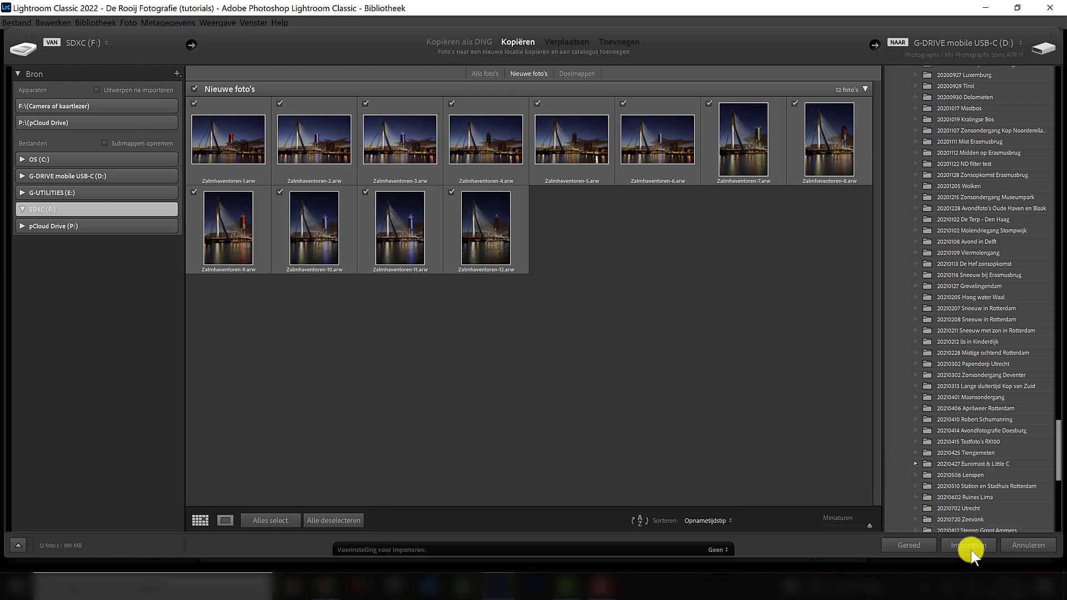